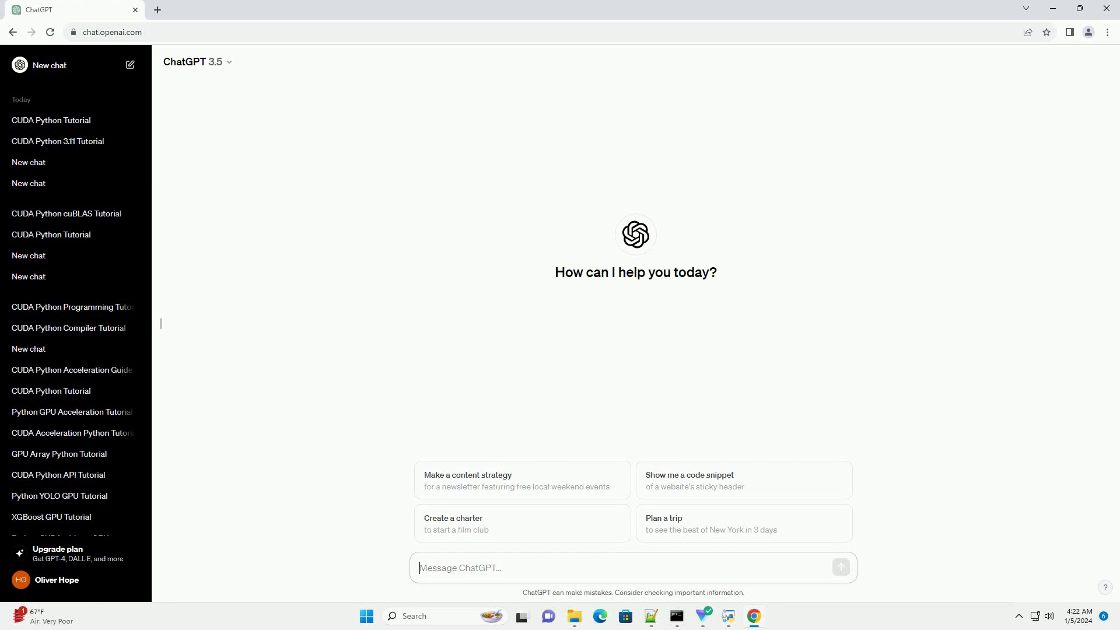
{"action": "type", "text": "write an informative tutorial about cuda for python with code example"}
Step: Send the prompt 'write an informative tutorial about cuda for python with code example'
{"action": "key", "text": "Return"}
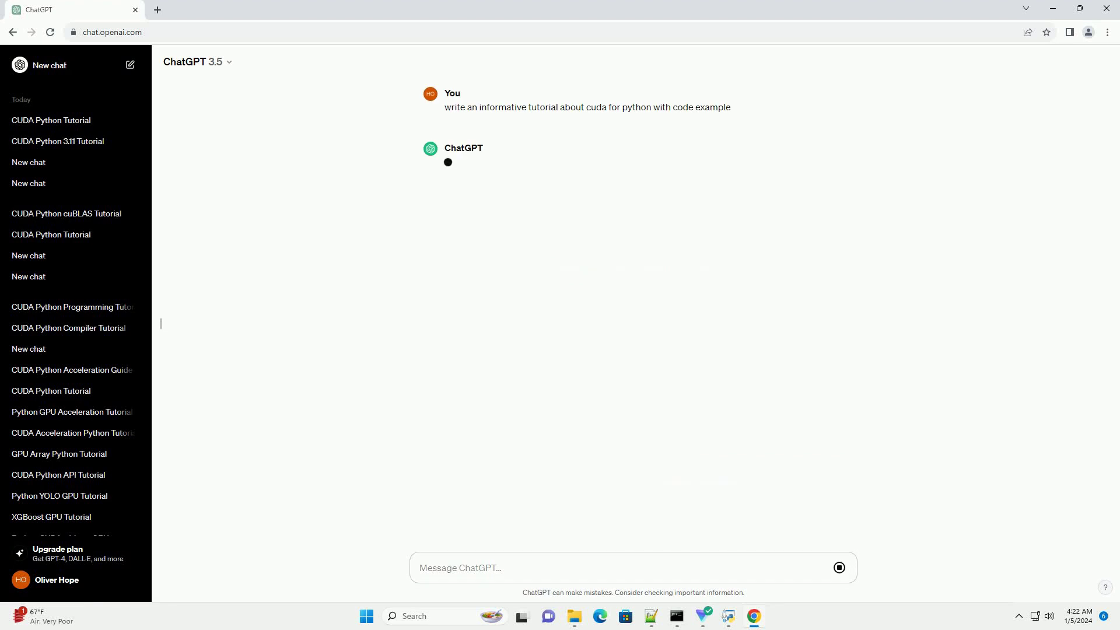